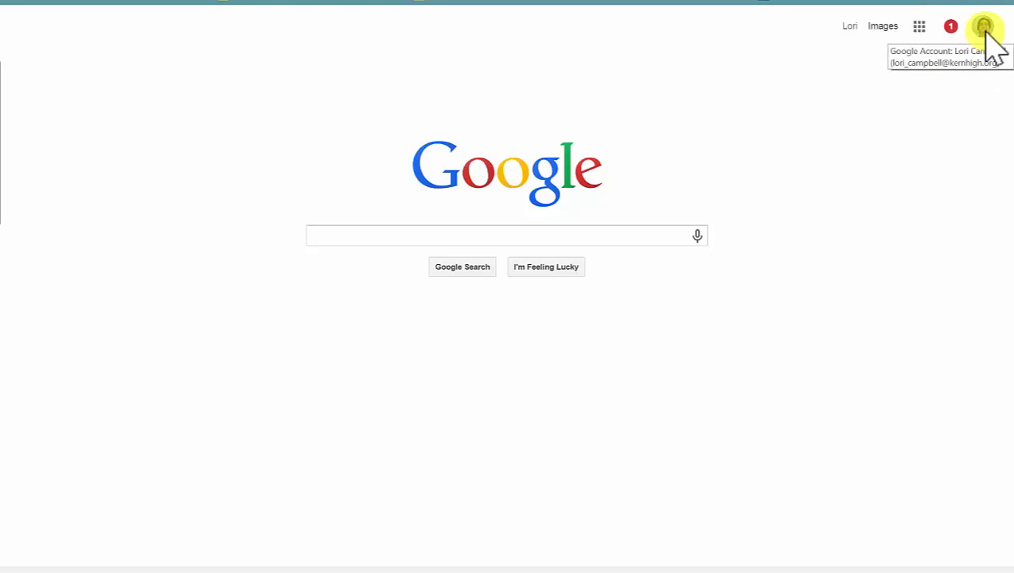
Switch to the personal Gmail account, then begin adding another Google account.
right_click(986, 32)
click(985, 30)
click(985, 30)
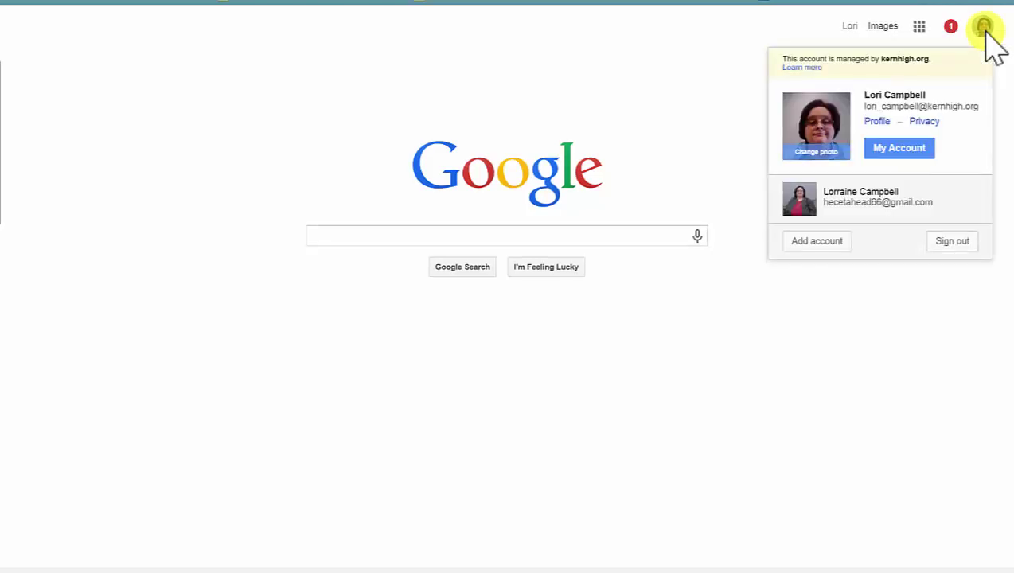
right_click(884, 216)
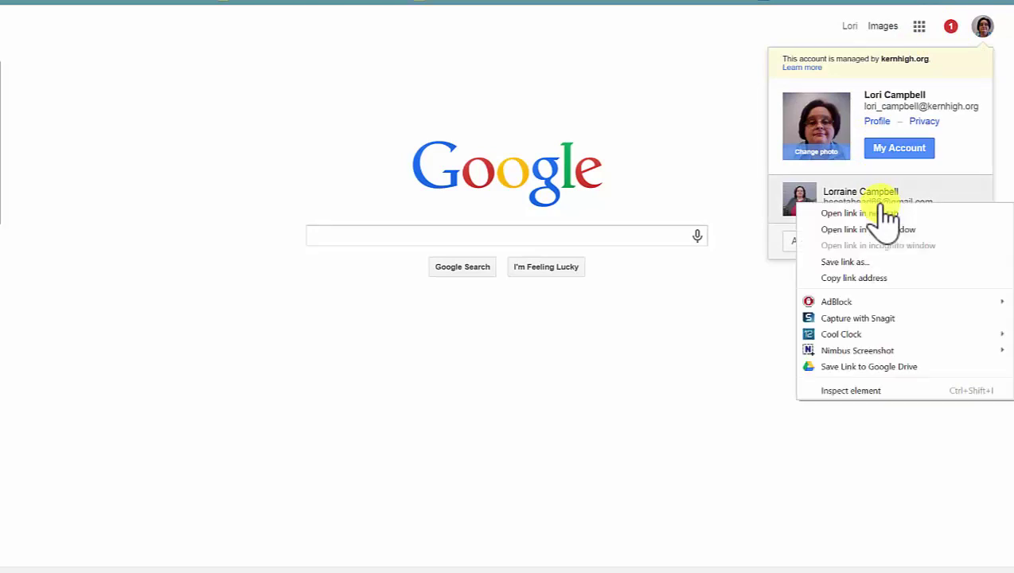
key(Escape)
click(883, 218)
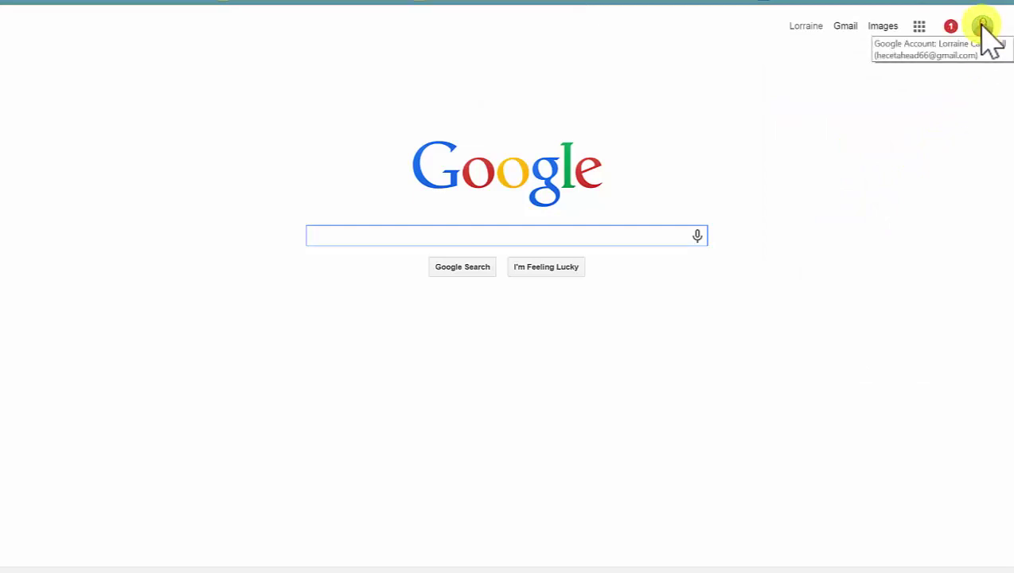
click(982, 25)
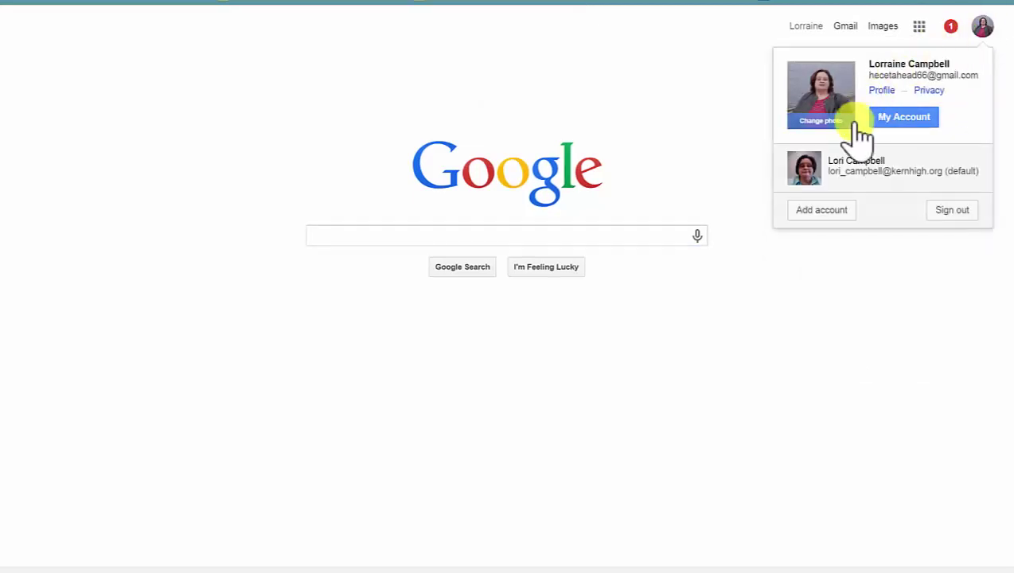
click(832, 211)
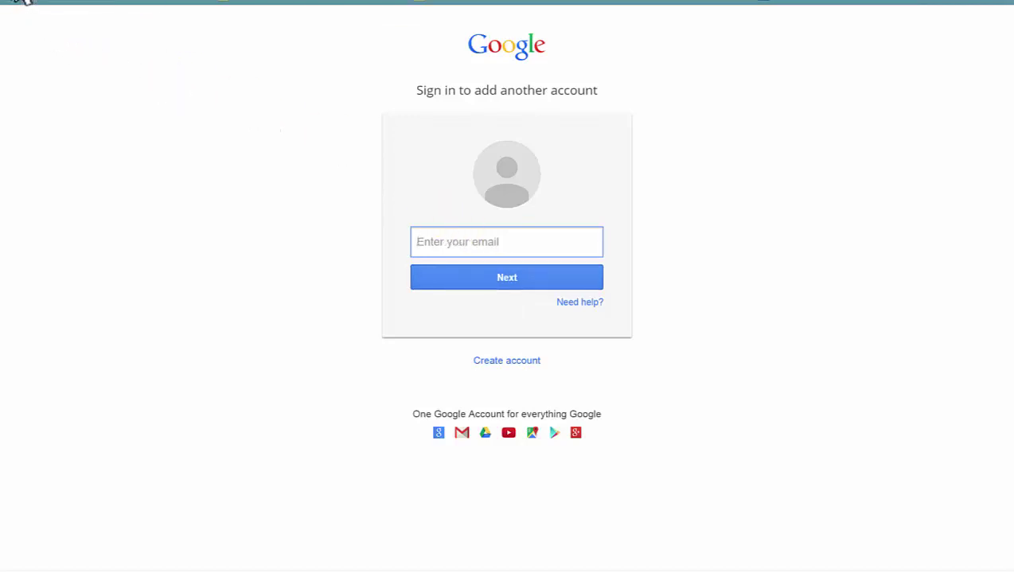
Go back to the Google homepage and switch to the school district account.
click(334, 3)
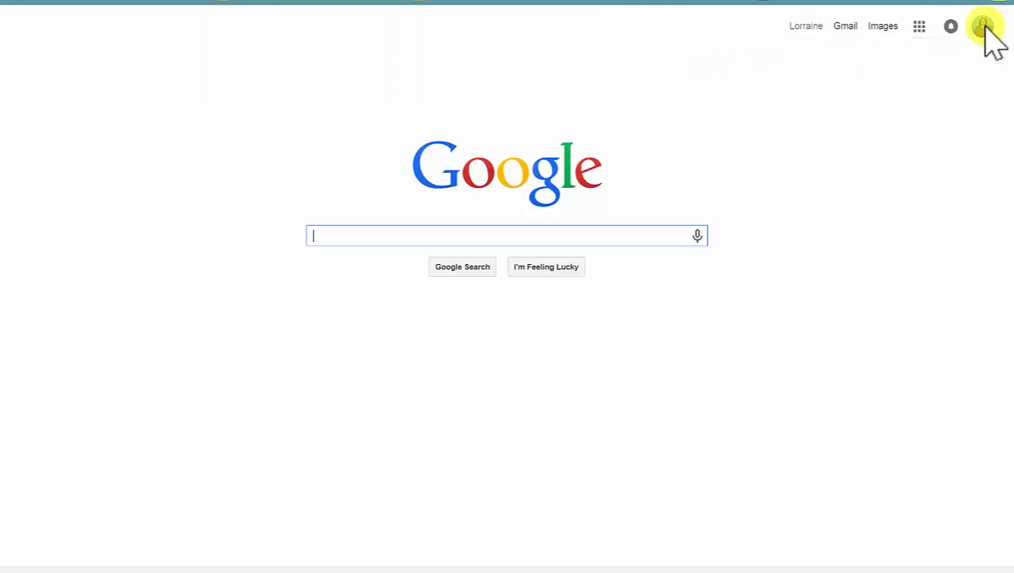
click(985, 29)
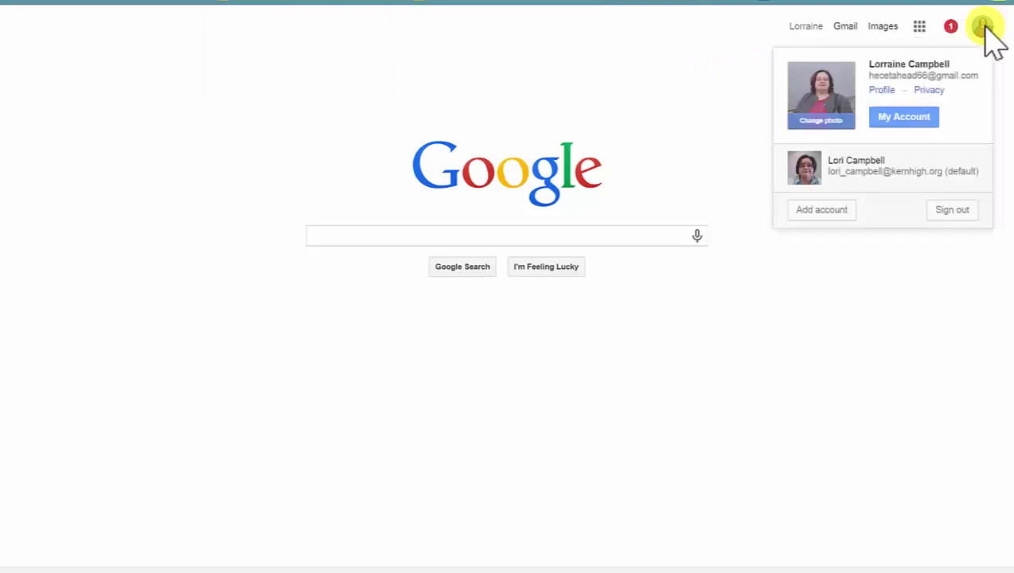
click(910, 171)
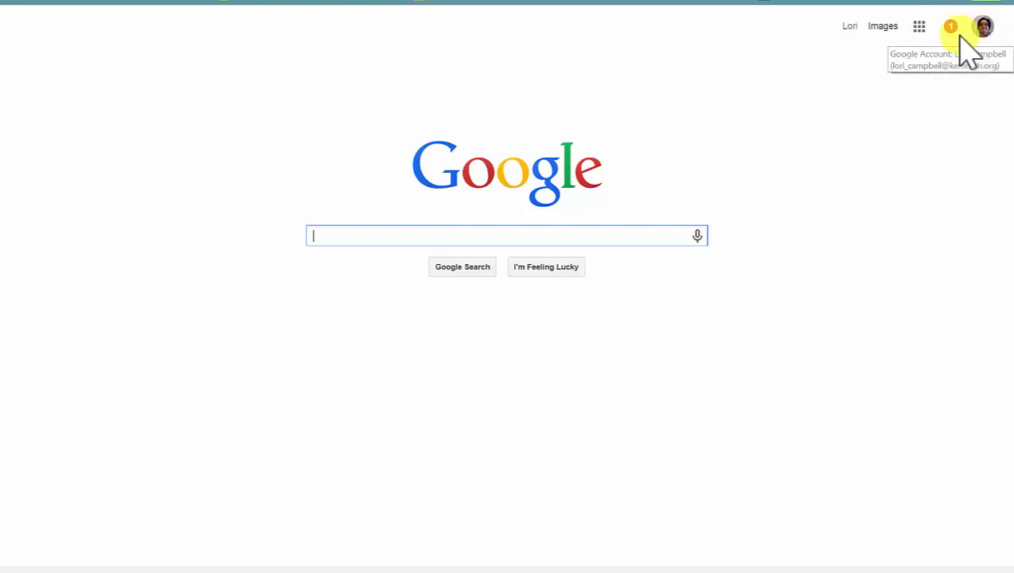
Open Google Drive from the apps grid, then Google Classroom under More apps.
click(920, 29)
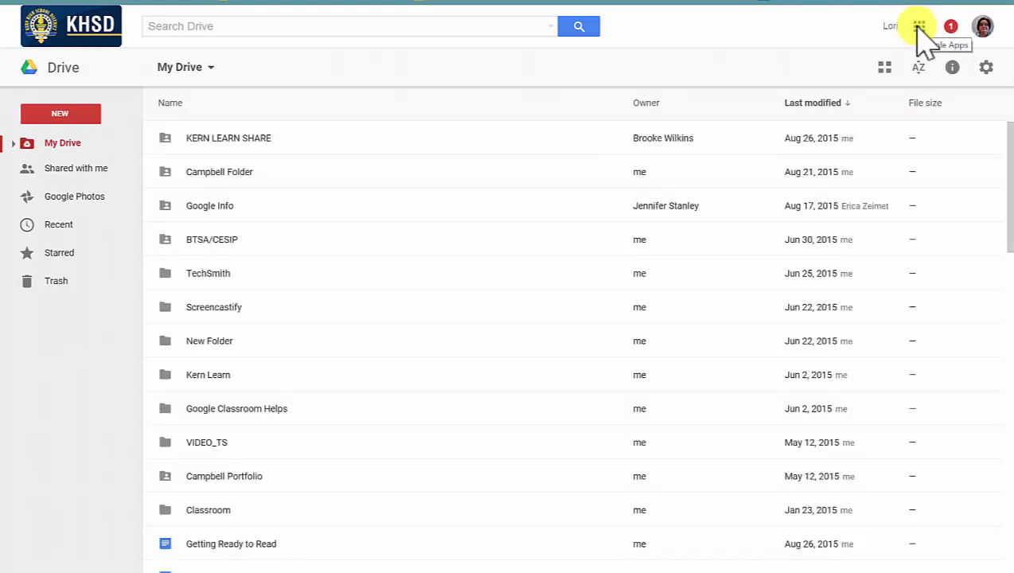
click(919, 26)
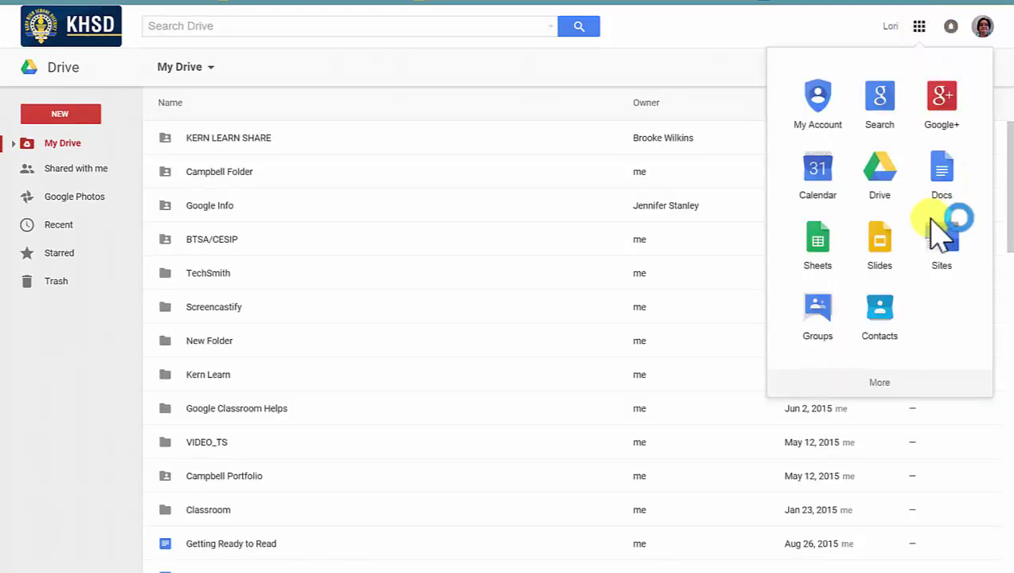
click(880, 385)
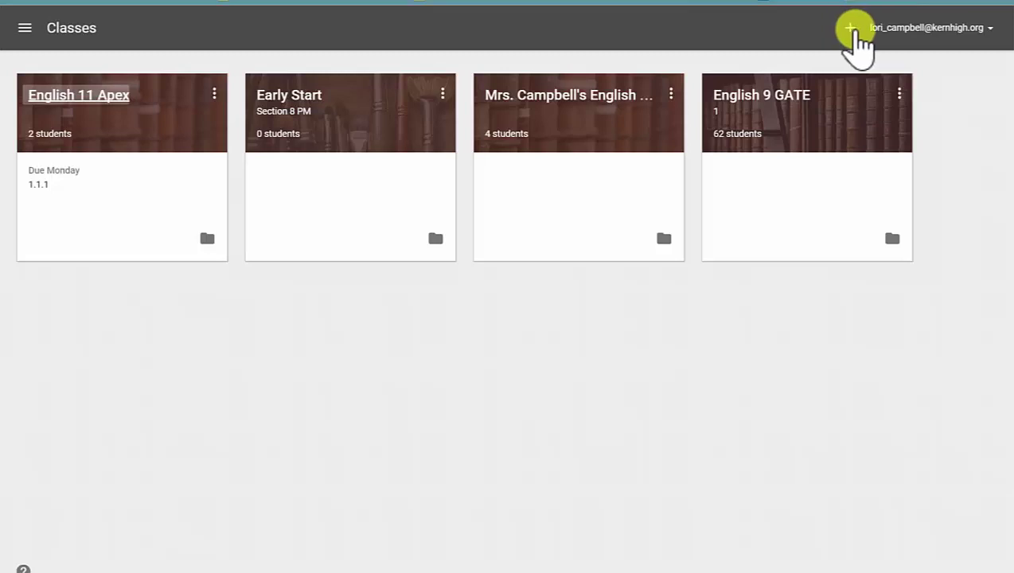
Cancel a Join class prompt, then open English 11 Apex and scroll its stream.
click(850, 32)
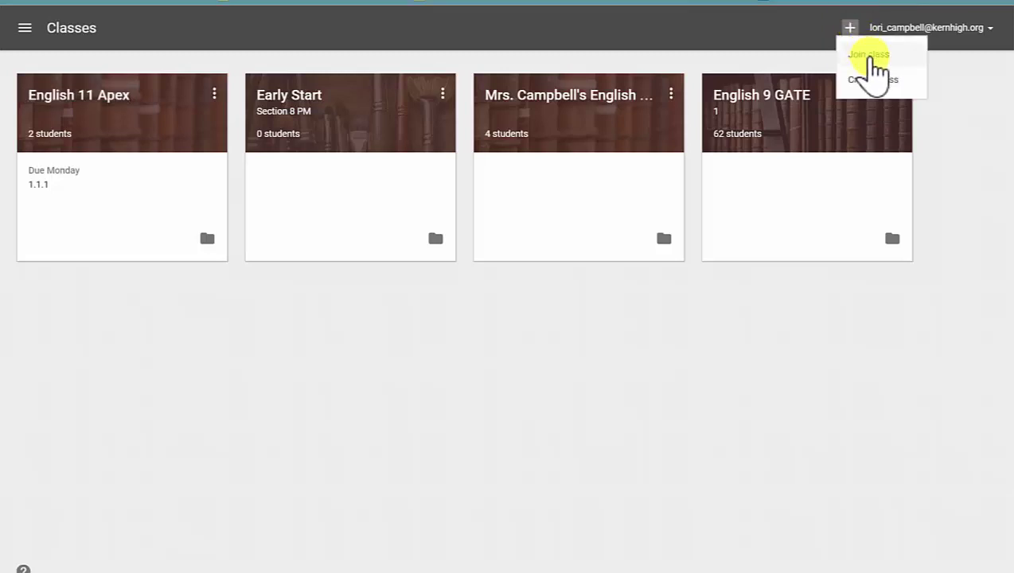
click(872, 58)
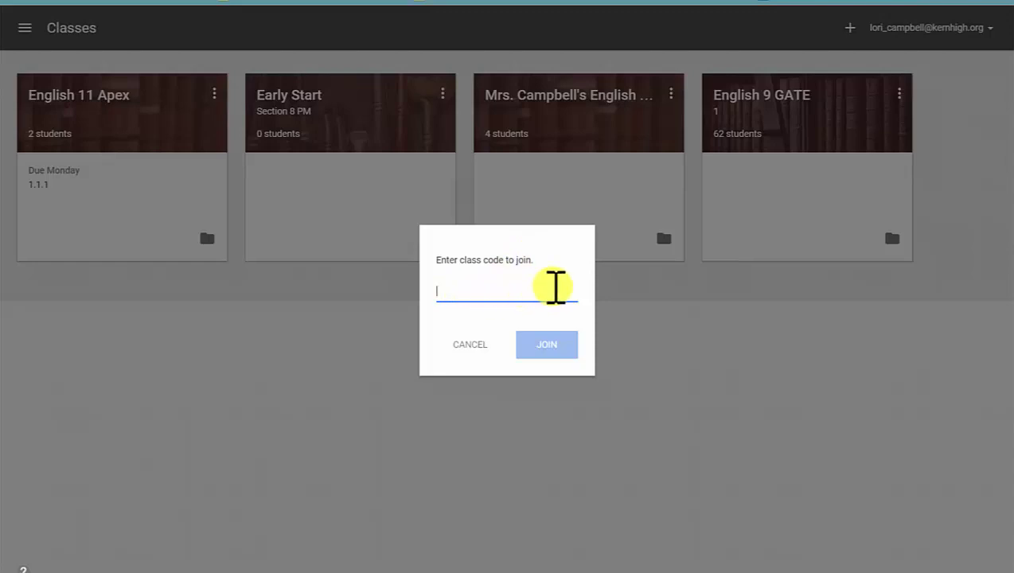
click(475, 350)
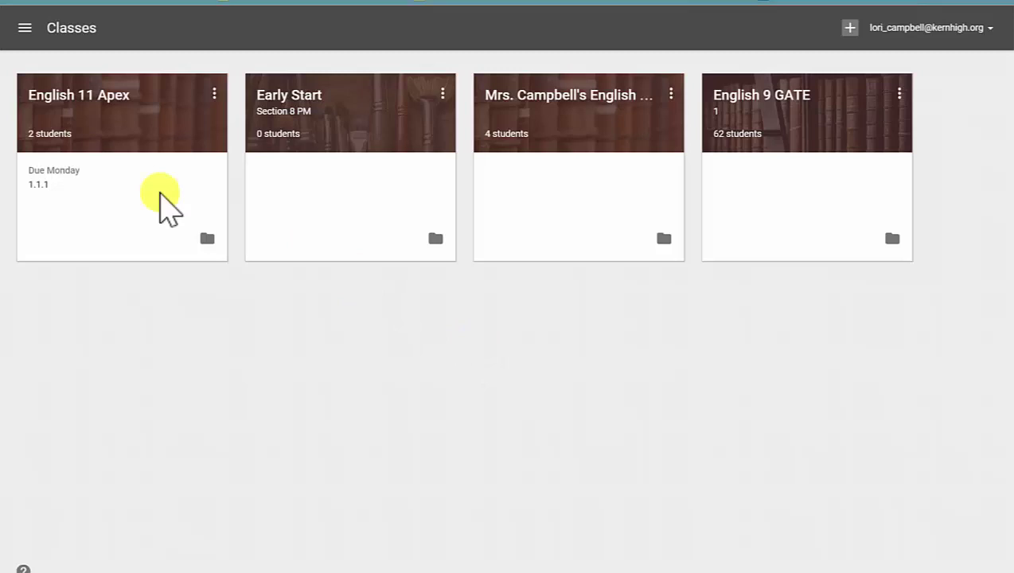
click(95, 101)
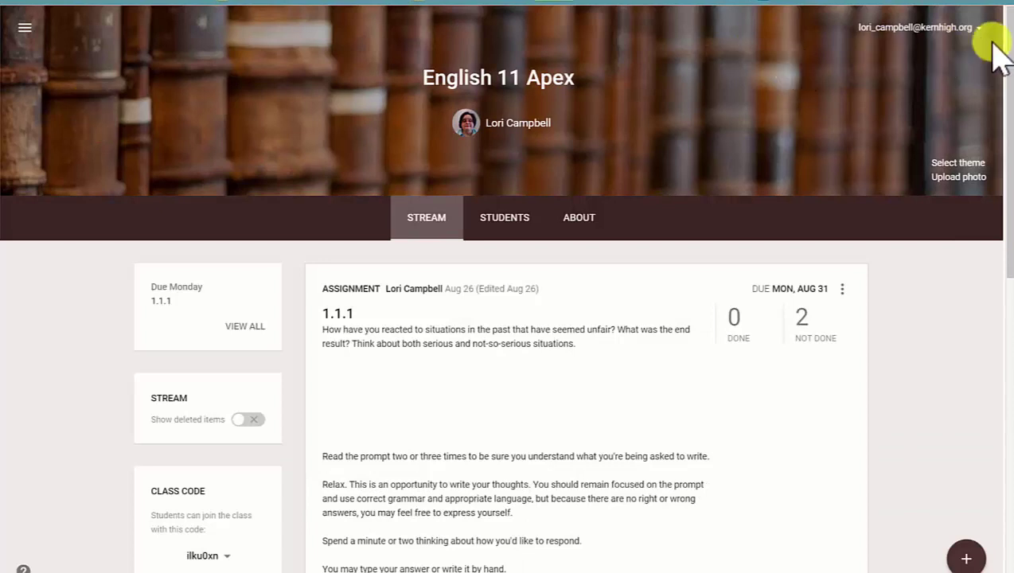
drag(1006, 49, 1006, 144)
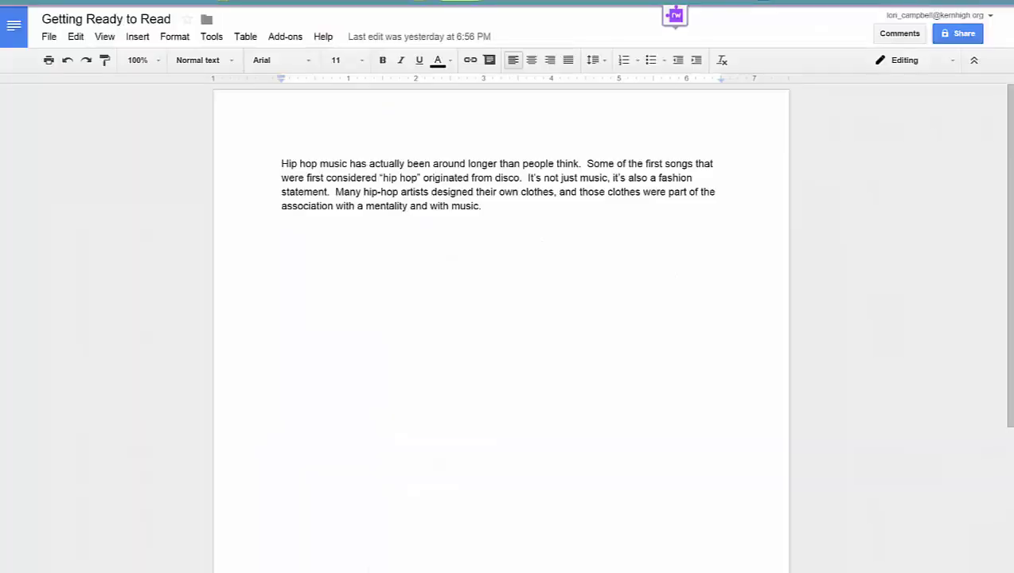
Share Getting Ready to Read with the teacher's school account, keeping Can edit access.
click(958, 35)
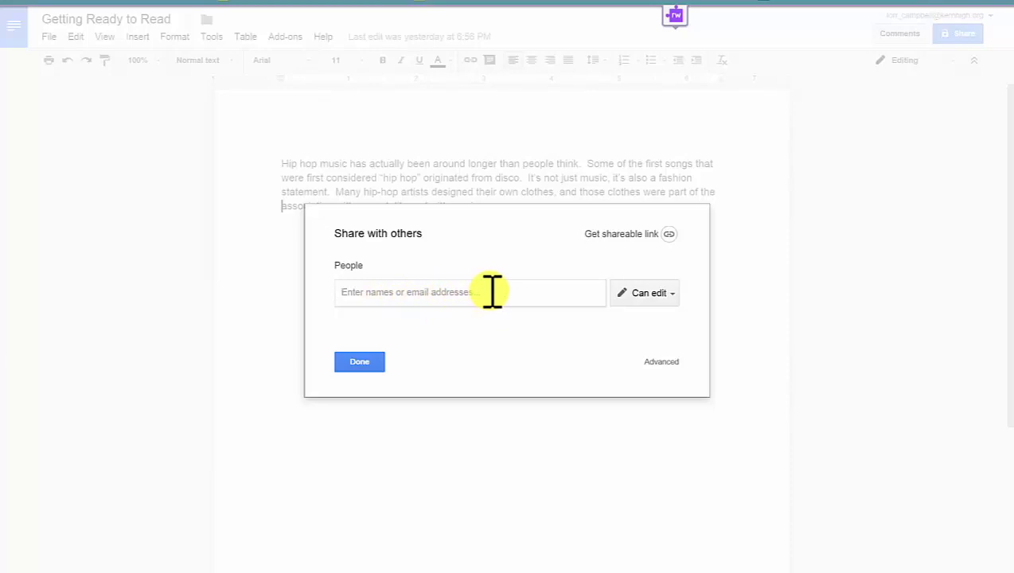
text(Lori)
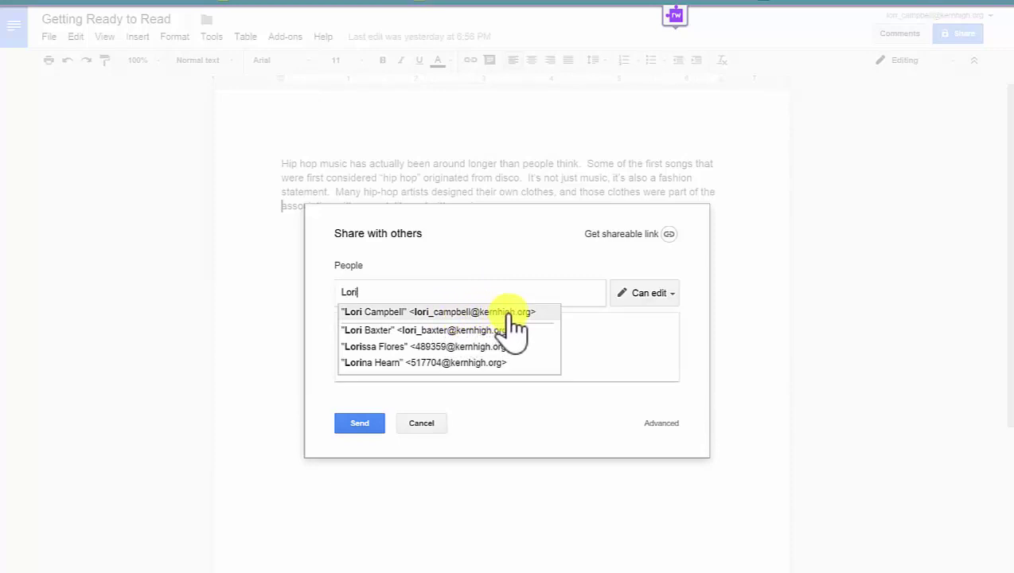
scroll(462, 350, down, 2)
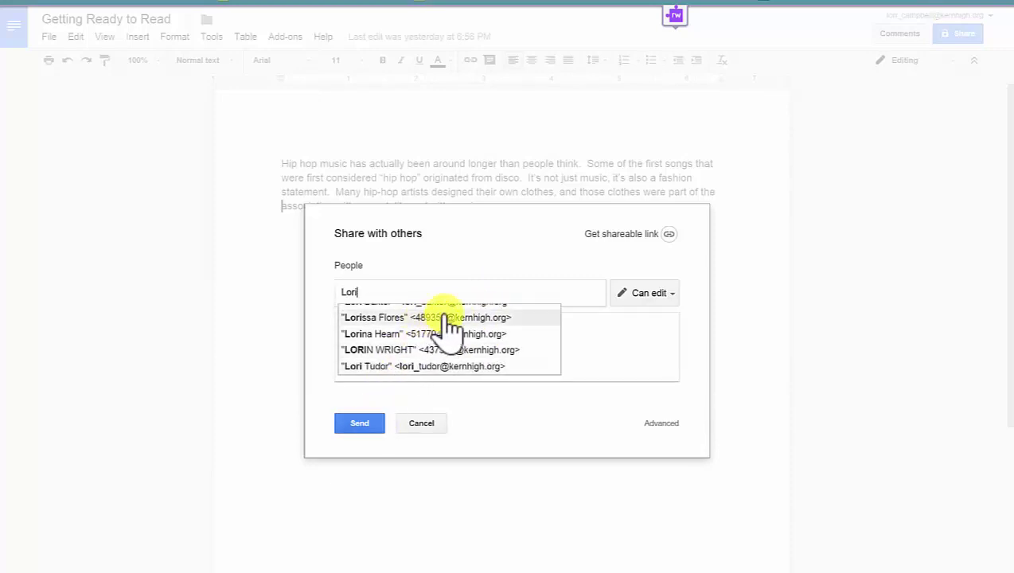
scroll(450, 301, up, 2)
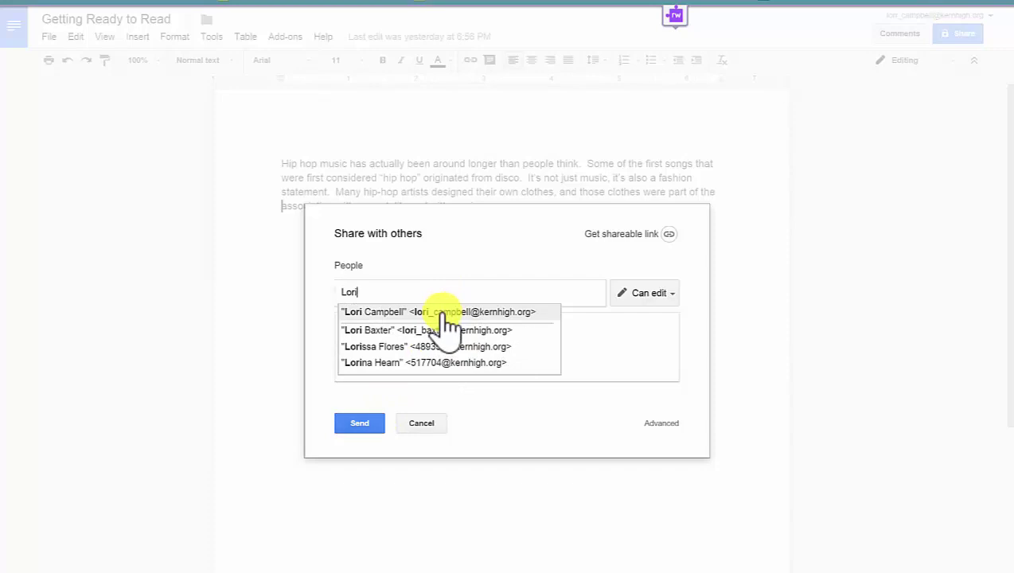
click(447, 313)
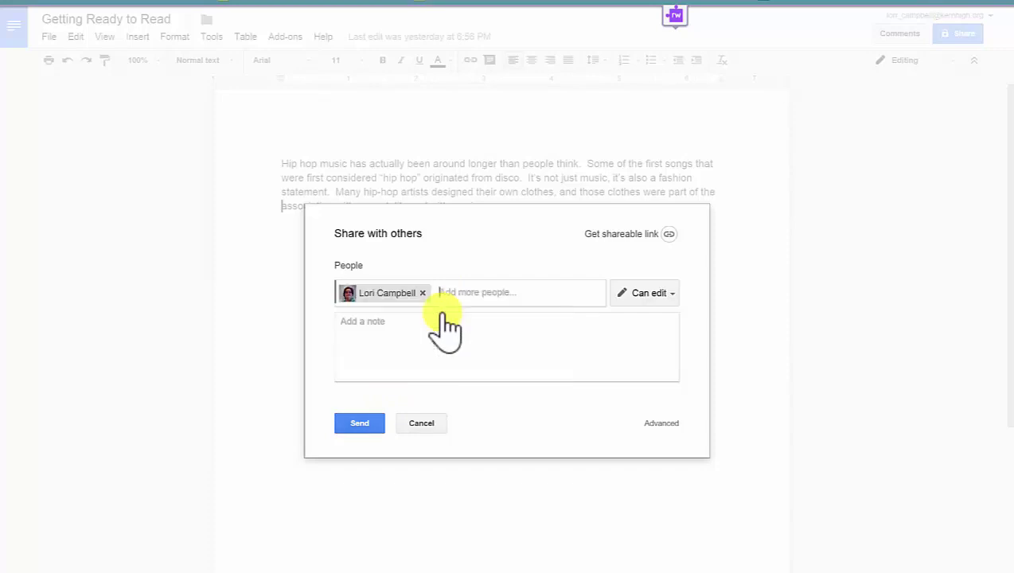
click(359, 424)
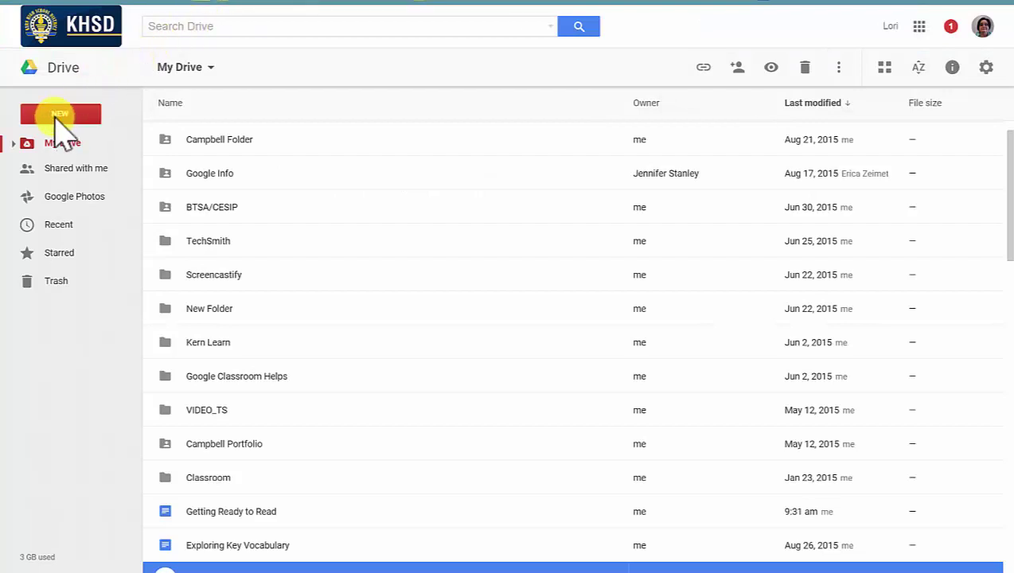
Upload the Discussion and Prediction file from the computer into My Drive.
click(62, 117)
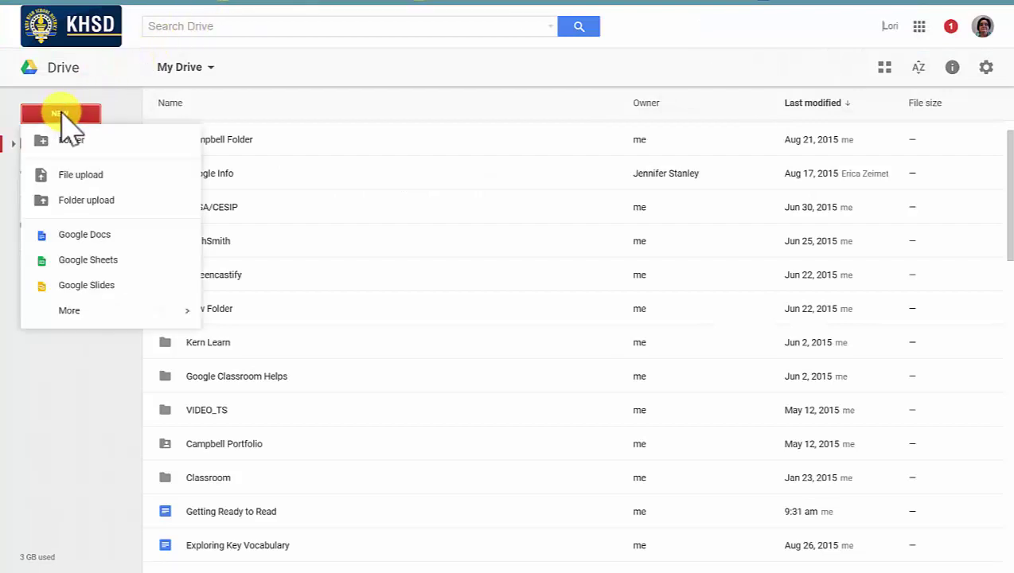
click(82, 177)
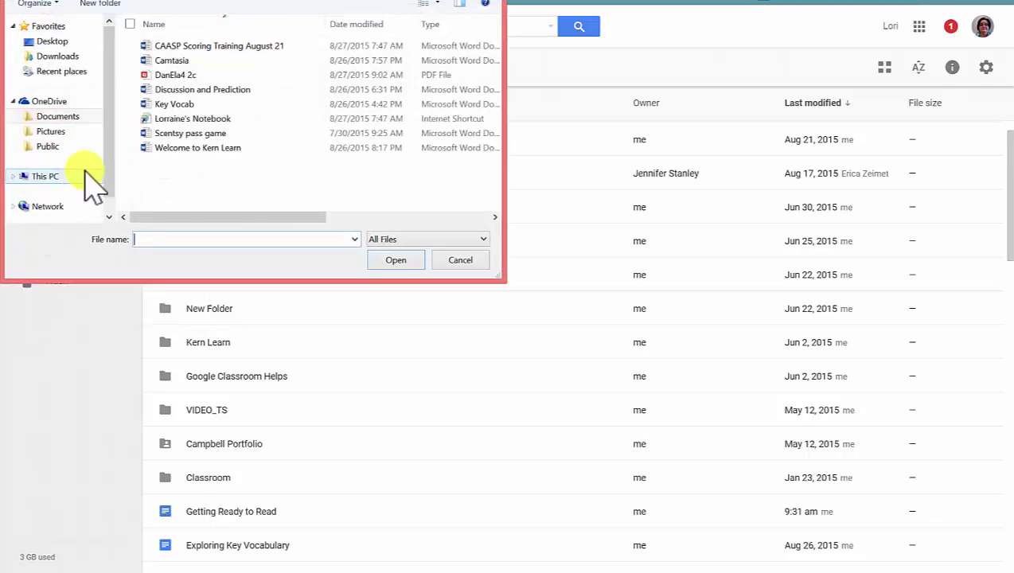
click(210, 90)
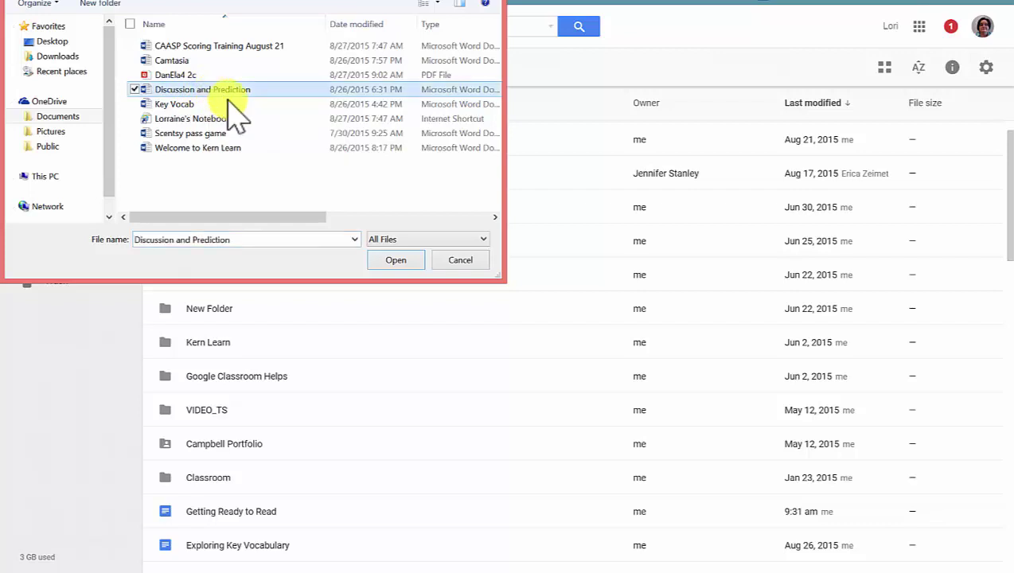
click(412, 260)
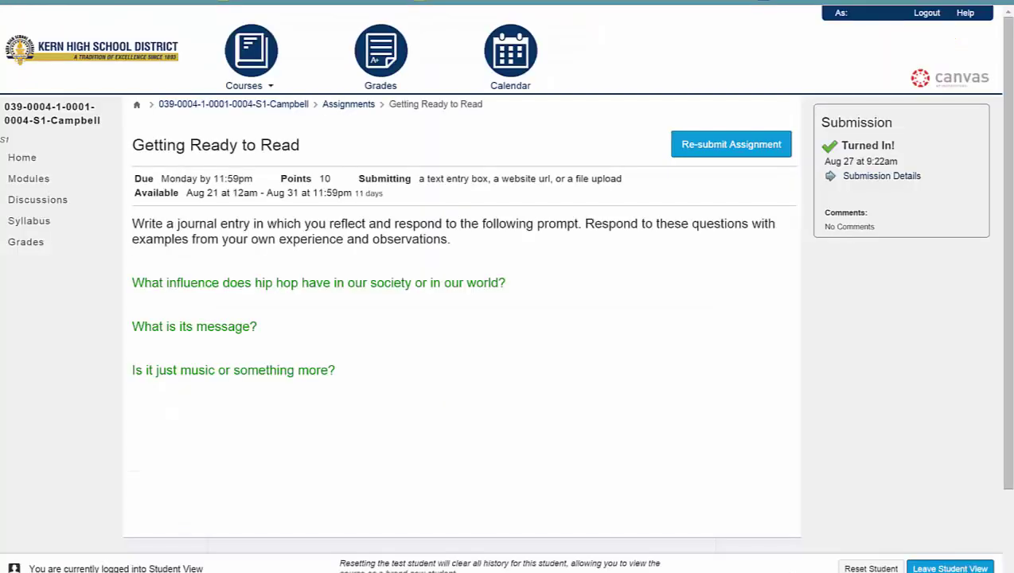
View the Canvas Getting Ready to Read page, turned in Aug 27 at 9:22am.
click(469, 157)
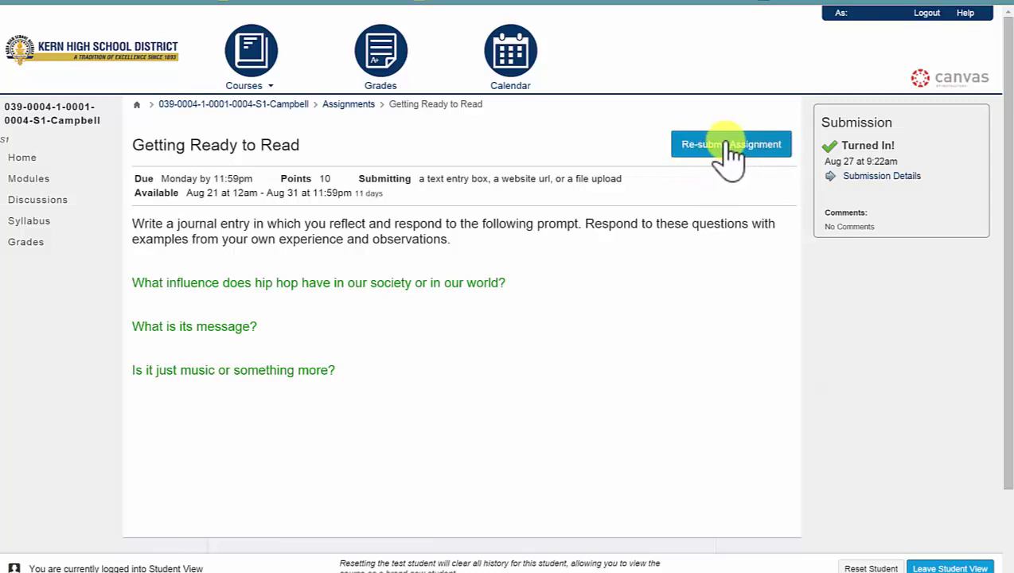
Start a resubmission, glance at Text Entry, then choose the Website URL option.
click(720, 147)
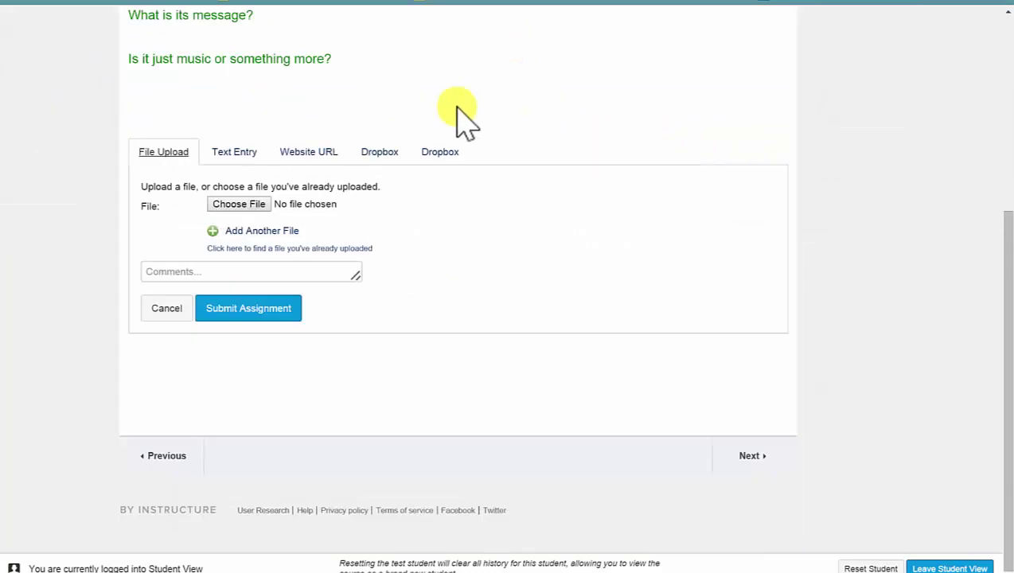
click(238, 161)
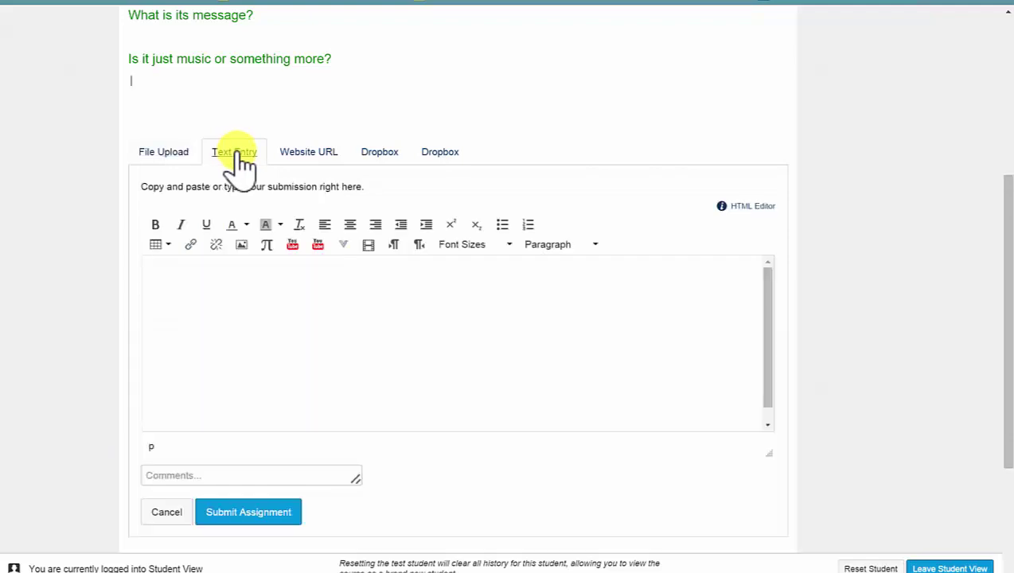
click(310, 154)
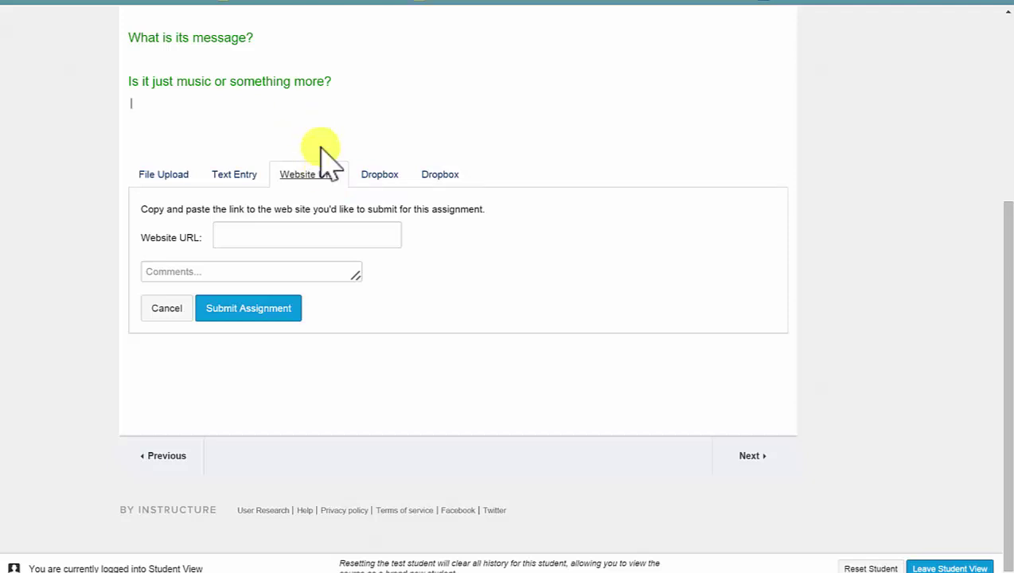
Copy the Getting Ready to Read document's web address from the Docs tab.
key(ctrl+Tab)
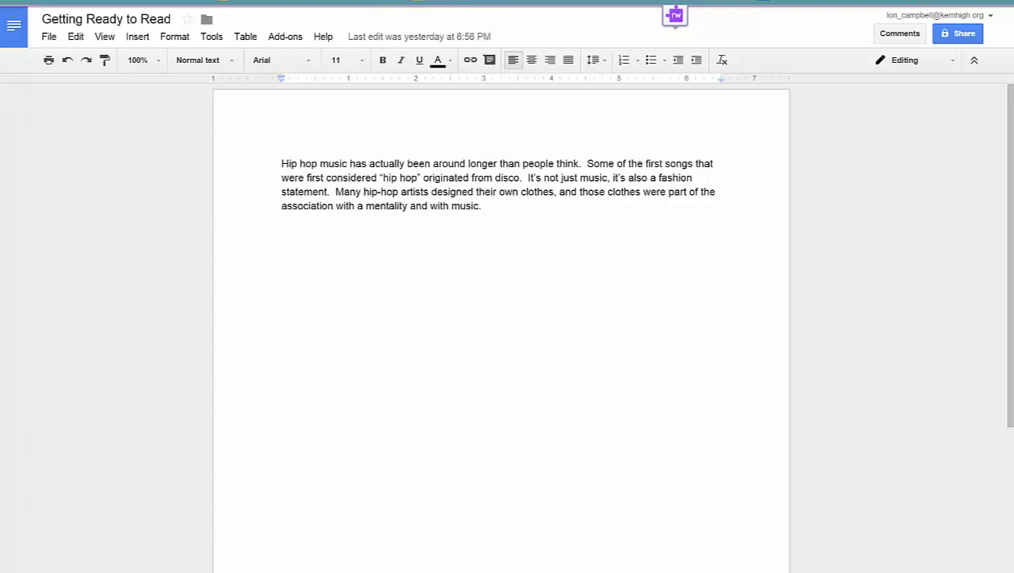
right_click(385, 0)
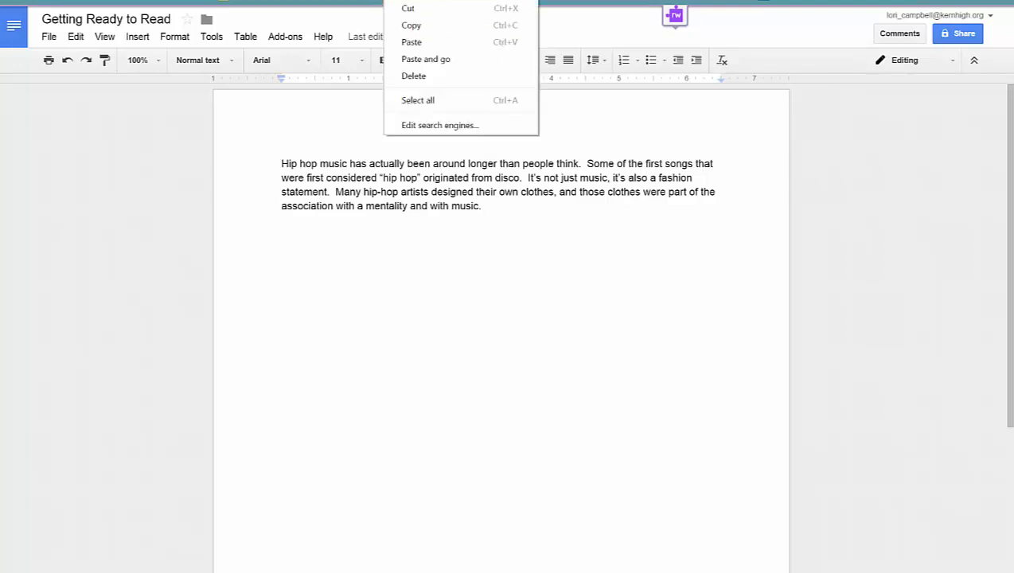
click(422, 27)
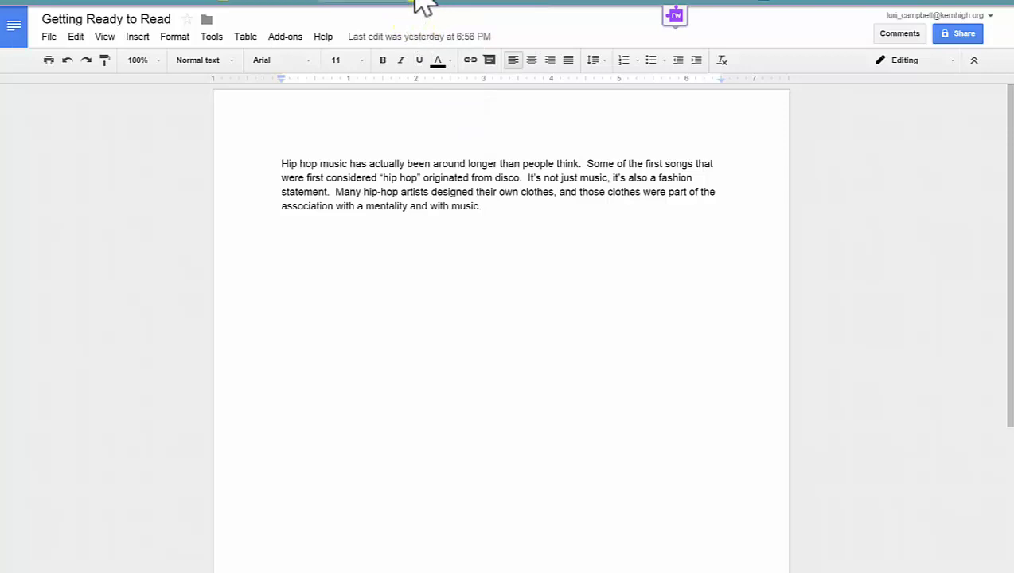
key(ctrl+Tab)
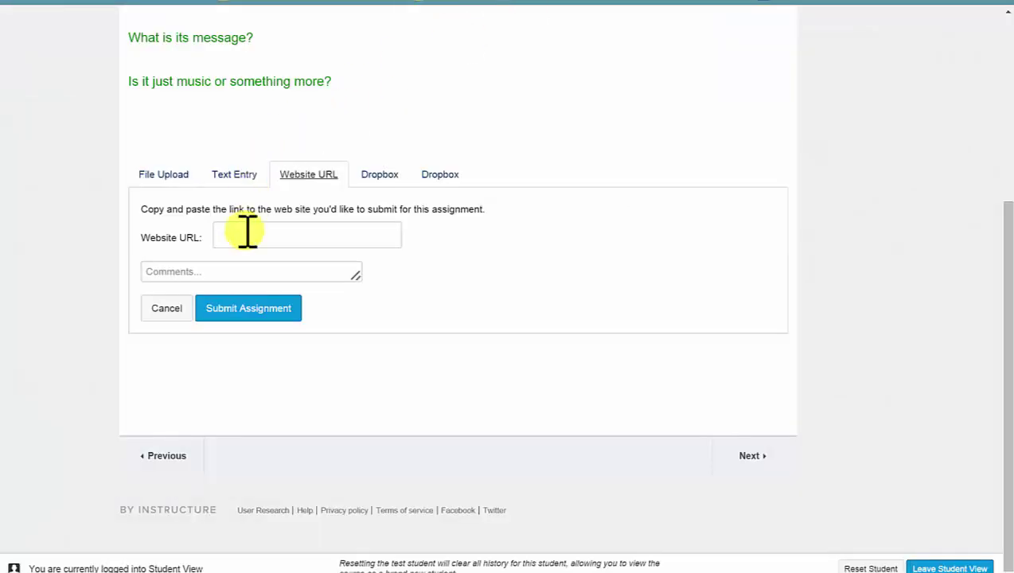
Paste the Google Doc link into the Website URL field and submit.
click(248, 232)
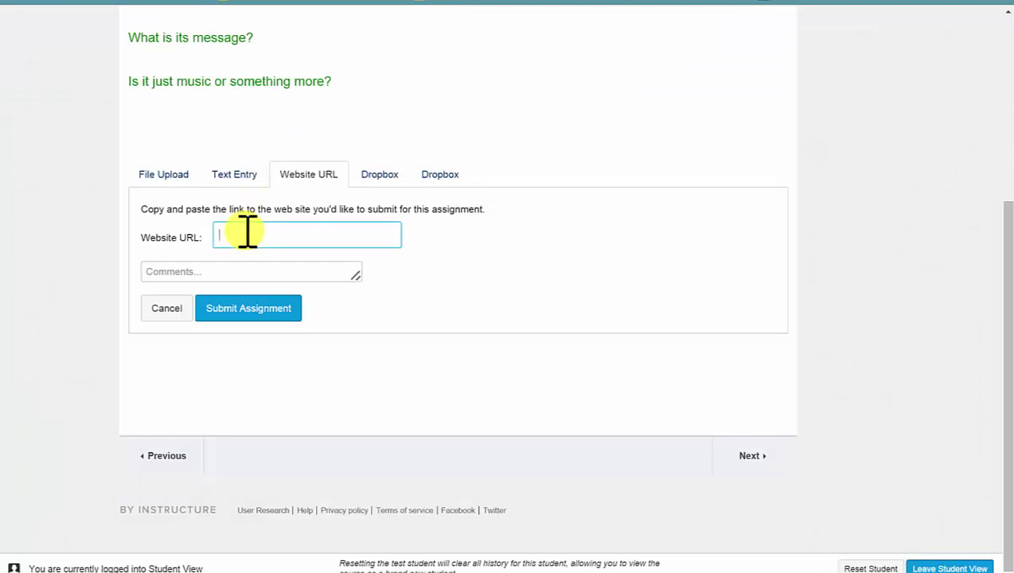
right_click(248, 232)
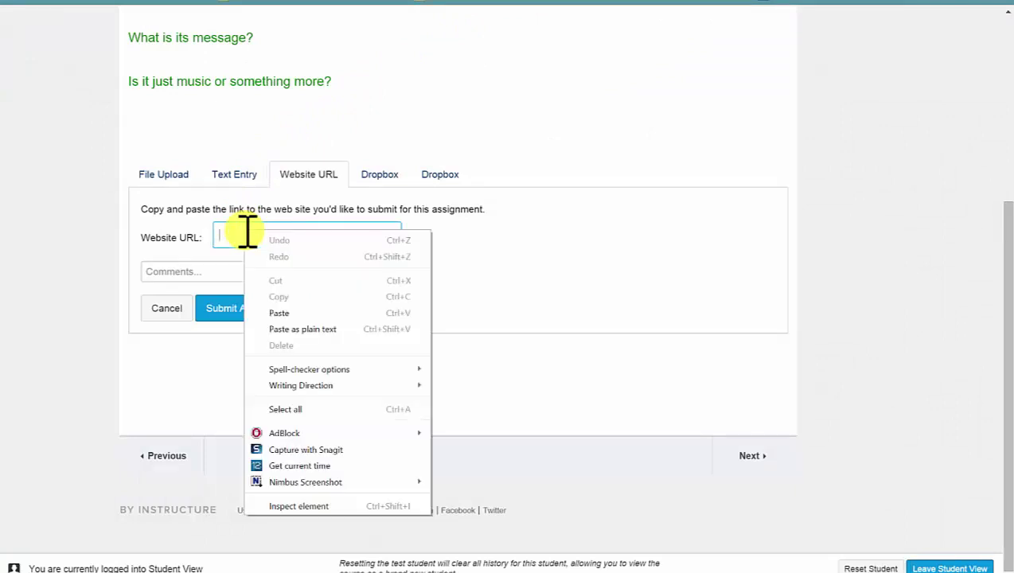
click(284, 313)
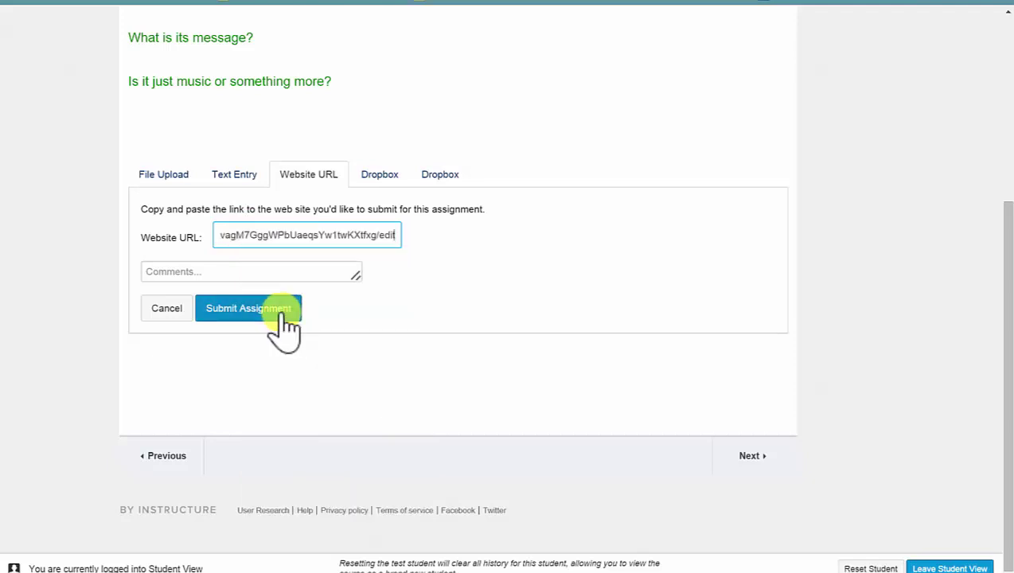
click(249, 318)
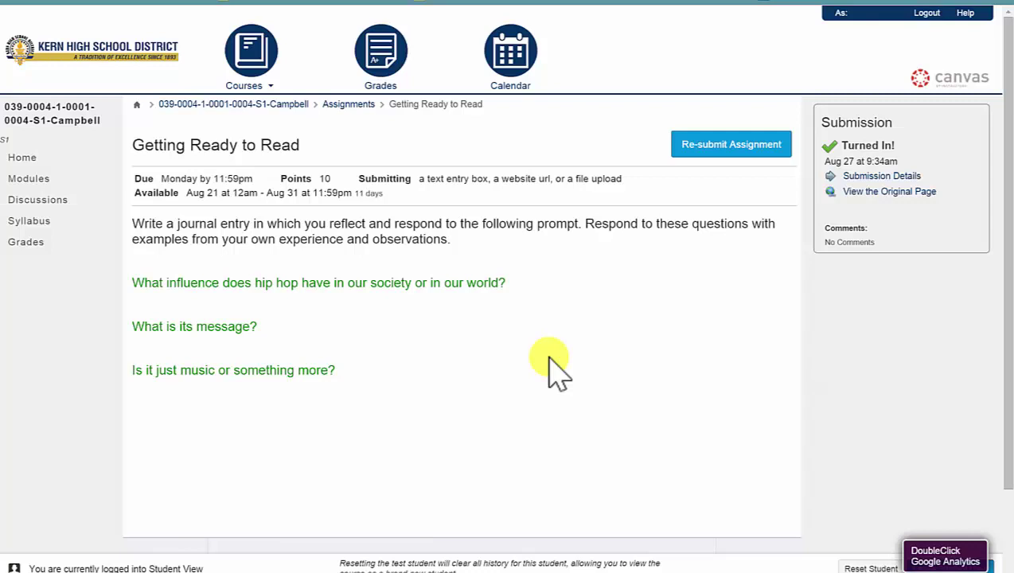
Upload the PDF DanEla4 2c from the computer as a new resubmission and submit it.
click(729, 151)
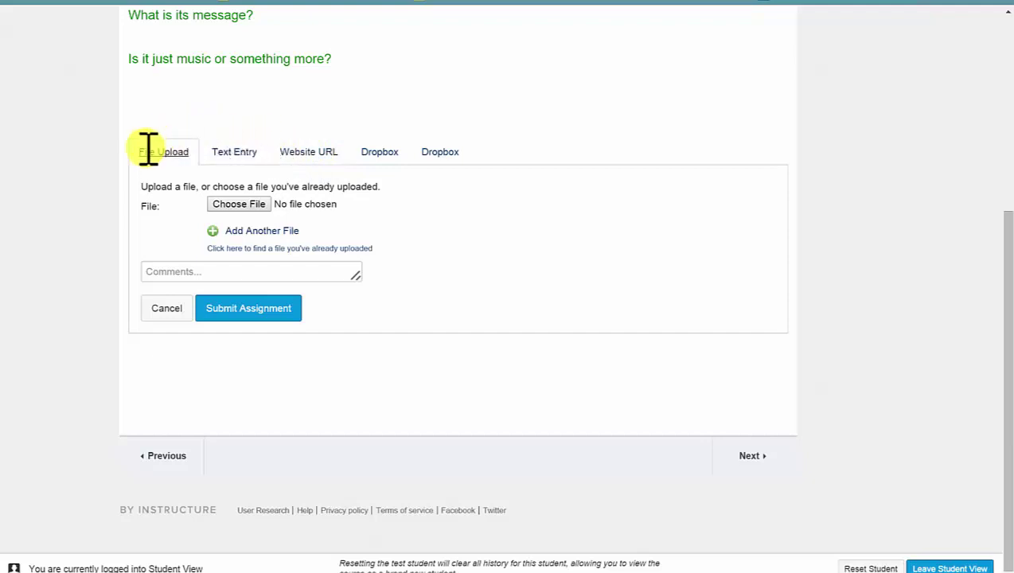
click(254, 205)
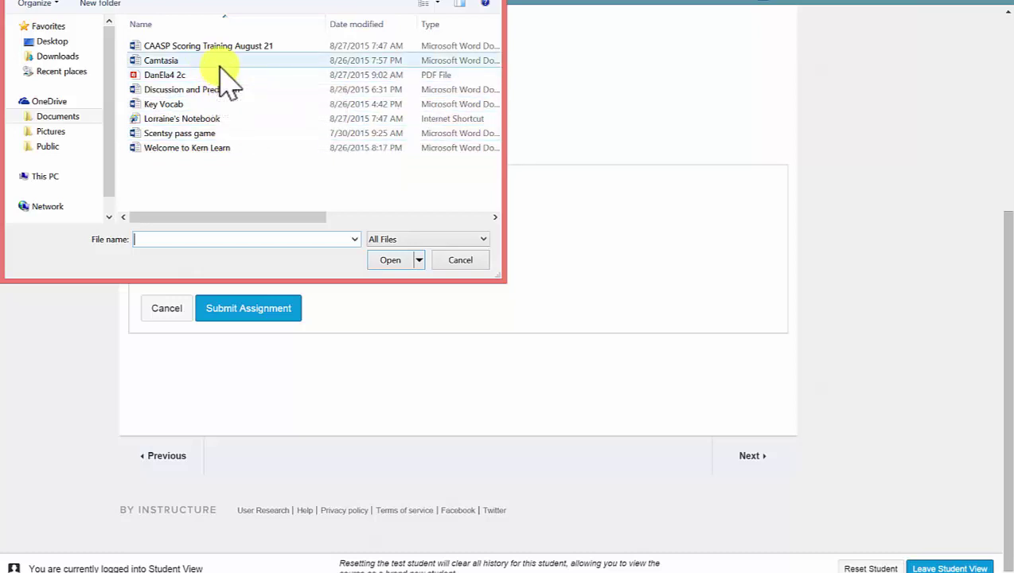
click(227, 79)
click(392, 261)
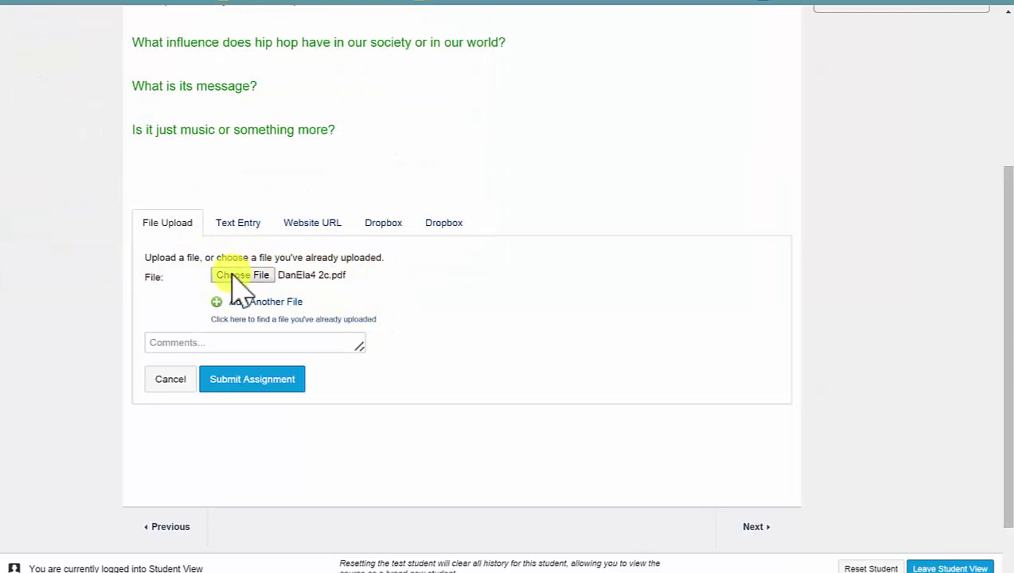
click(268, 382)
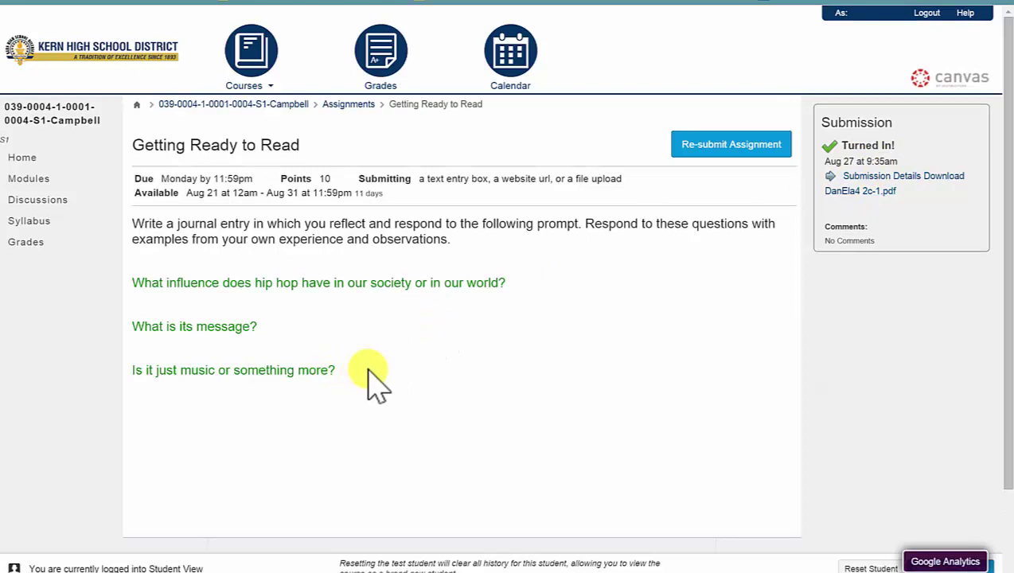
Resubmit Getting Ready to Read as a Text Entry containing 'Type your response here.'.
click(726, 148)
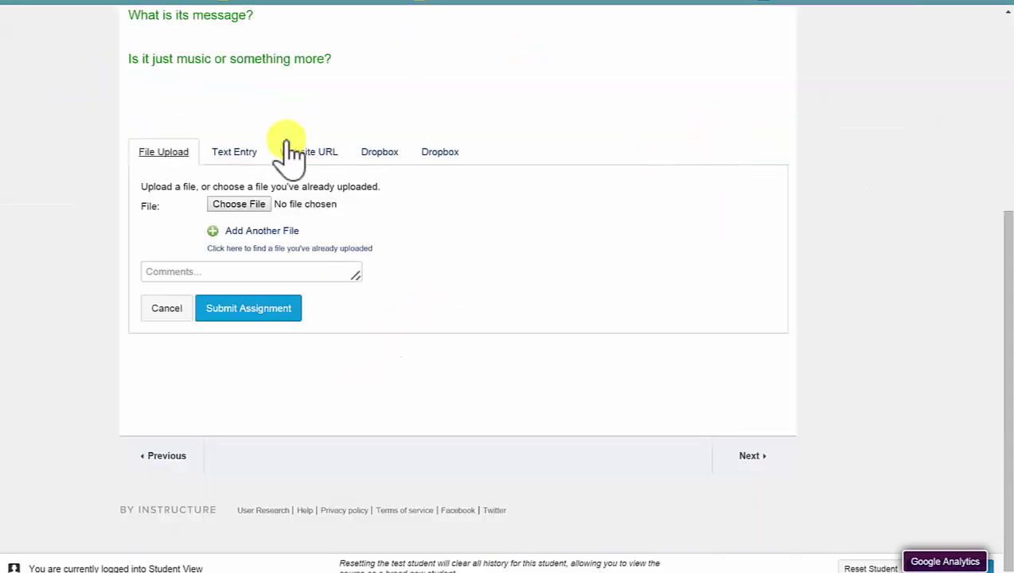
click(232, 159)
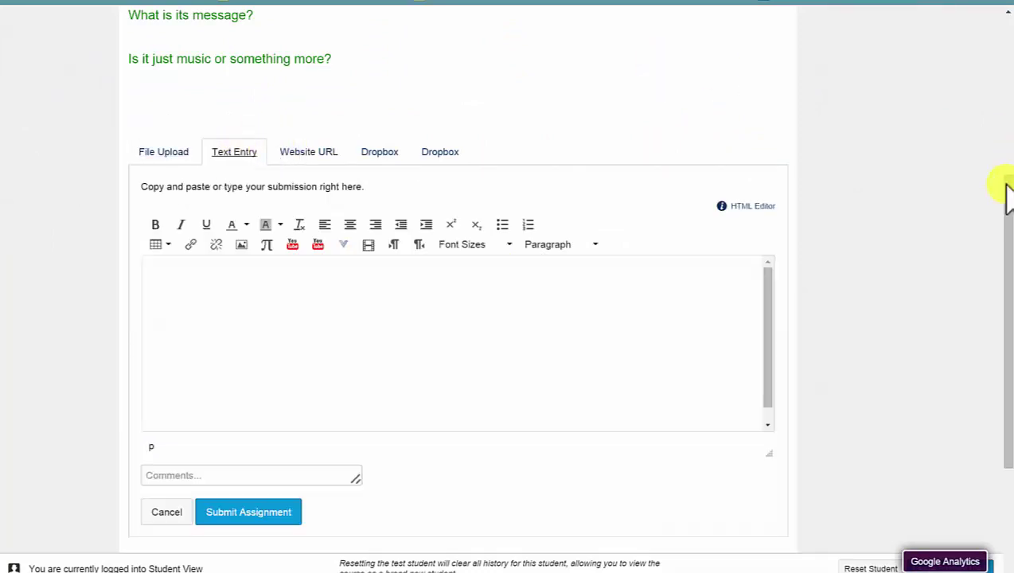
drag(1006, 191, 1002, 154)
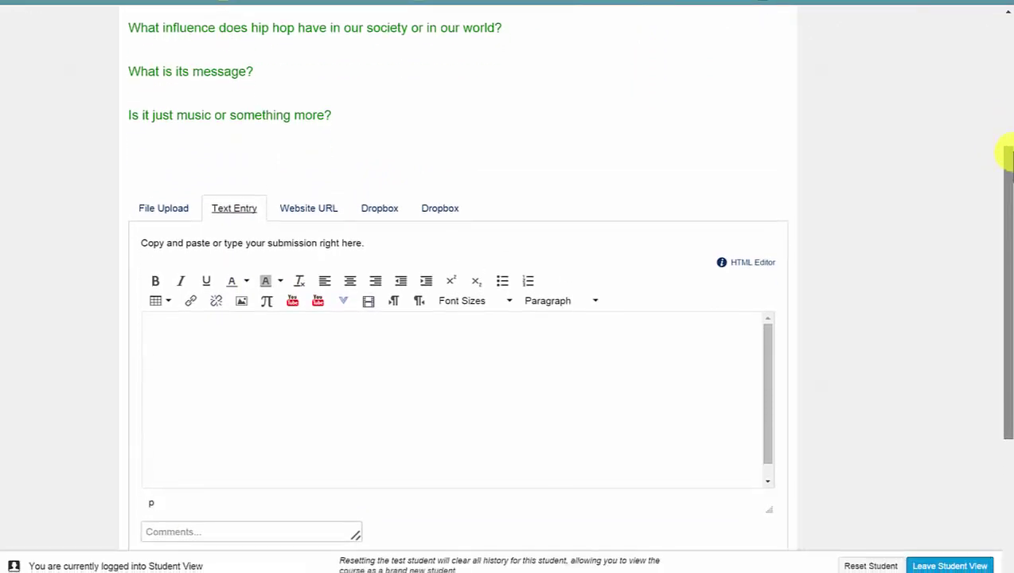
click(210, 333)
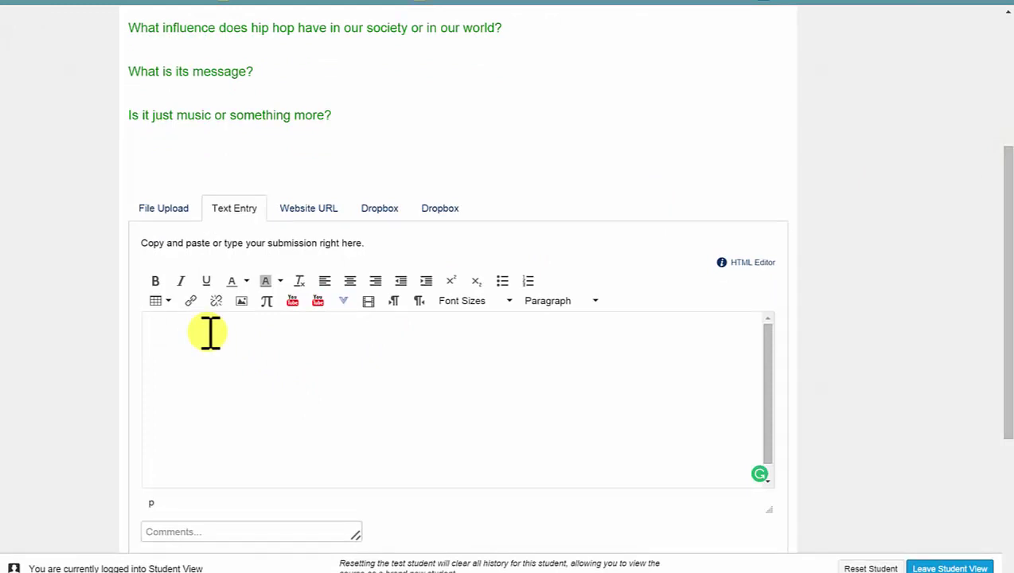
text(Type )
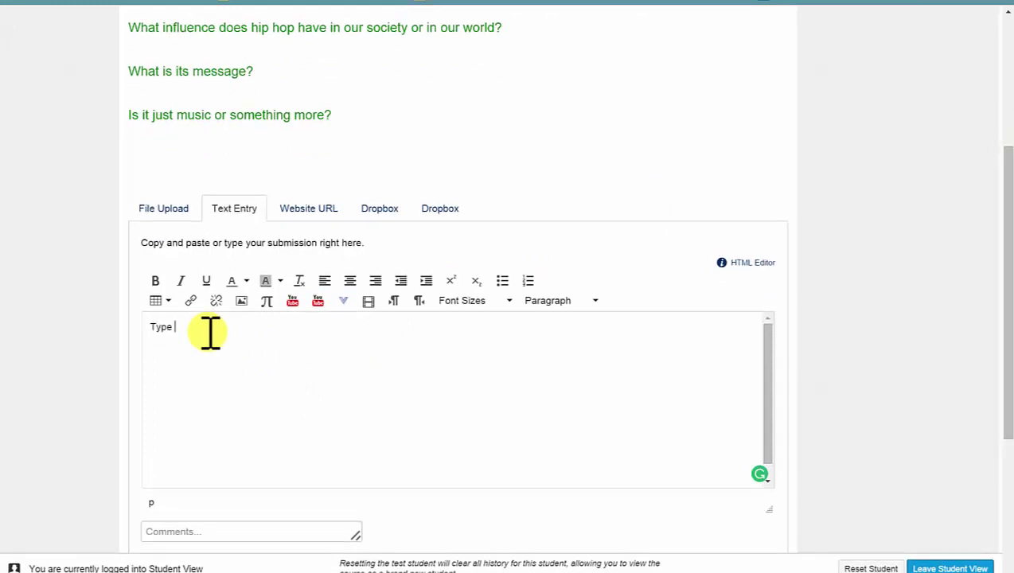
text(your response here.)
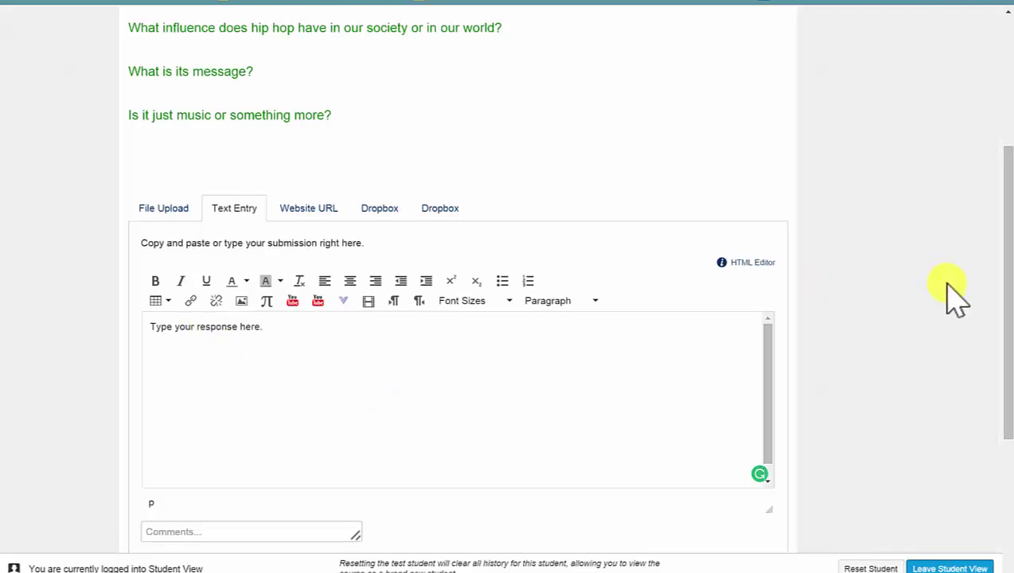
drag(1009, 275, 1007, 362)
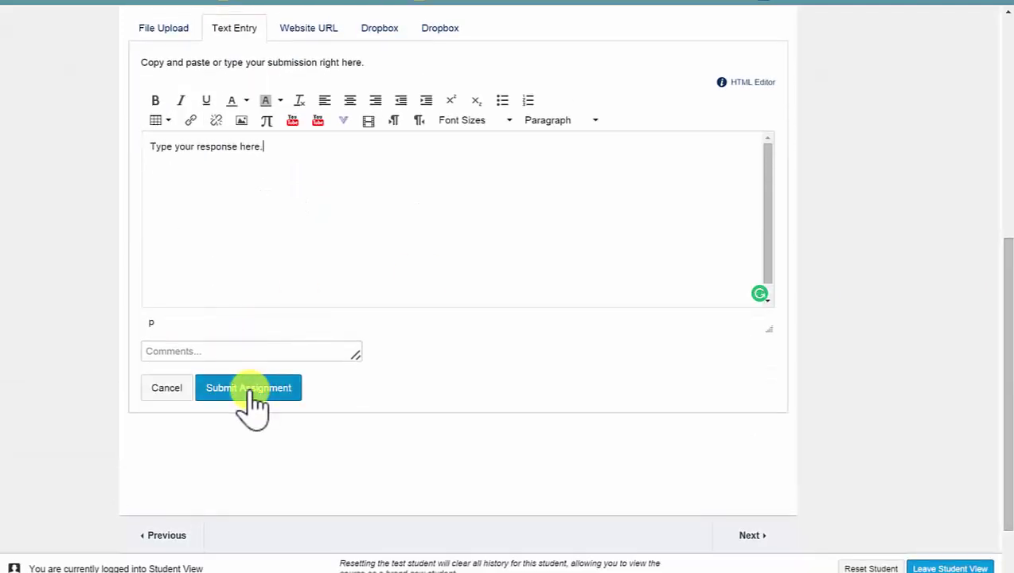
scroll(249, 407, up, 1)
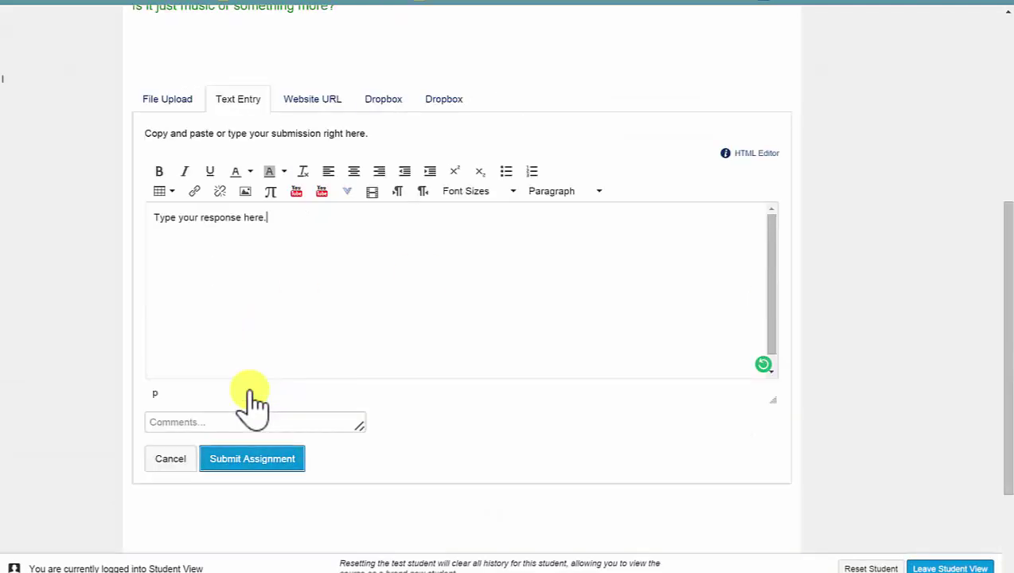
click(283, 461)
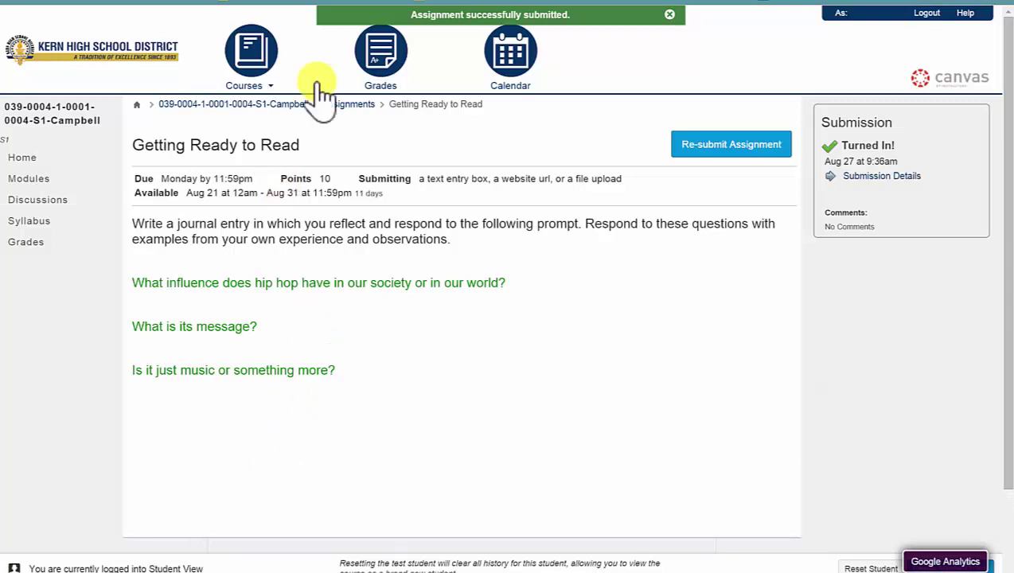
key(ctrl+Tab)
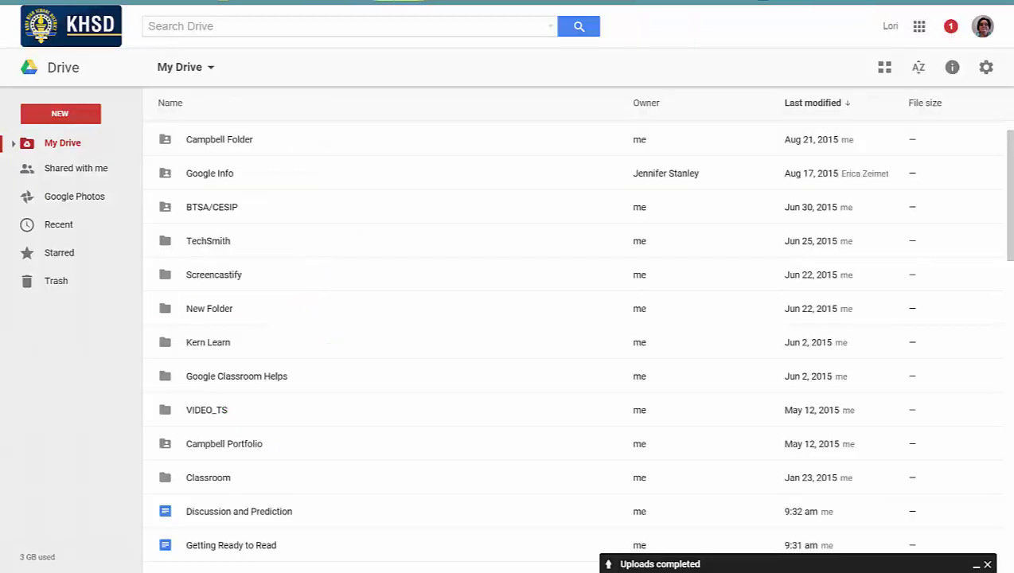